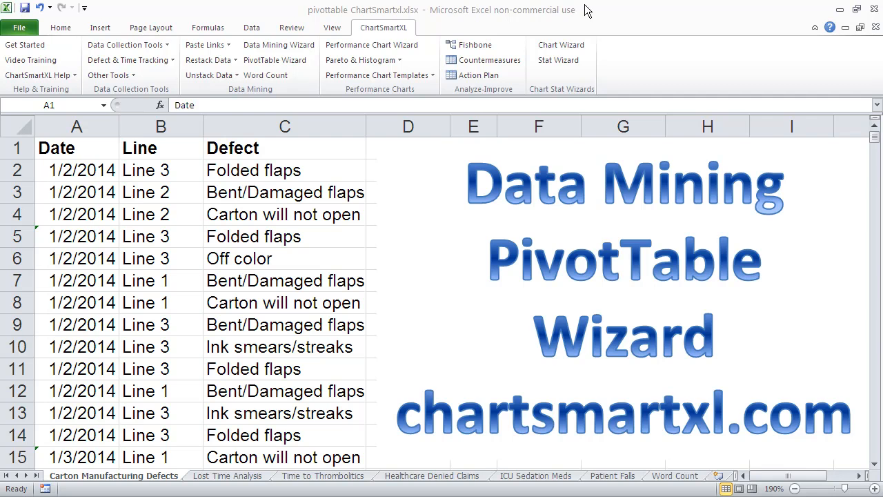
- Build a pivot table with the PivotTable Wizard from the Date, Lost Time (minutes) and Cause headings on the Lost Time Analysis sheet
{"action": "left_click", "coordinate": [77, 148]}
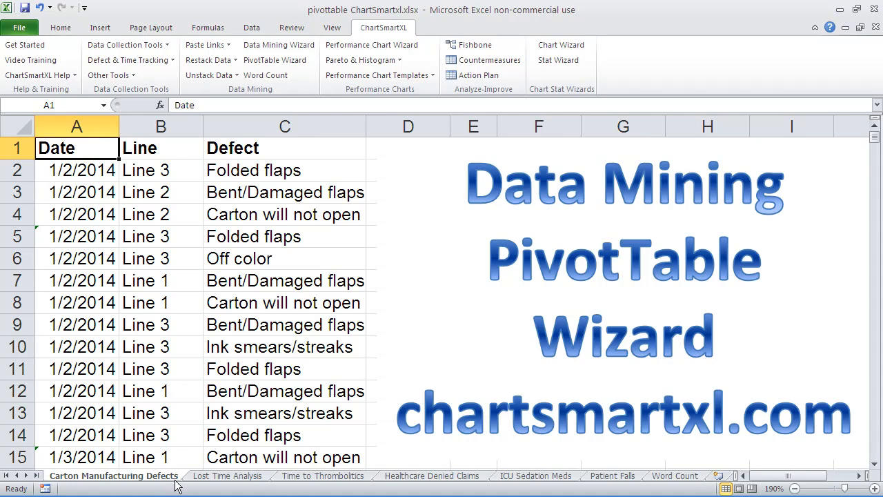
{"action": "left_click", "coordinate": [228, 476]}
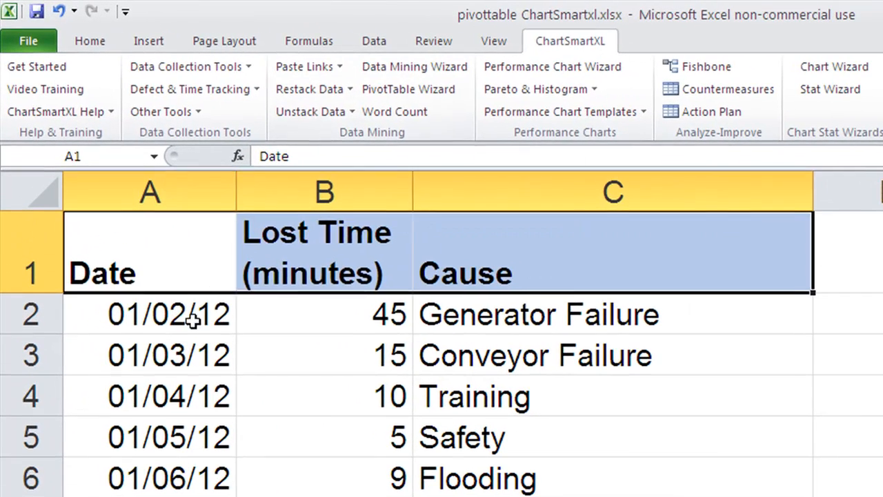
{"action": "left_click_drag", "start_coordinate": [137, 175], "coordinate": [372, 167]}
{"action": "left_click_drag", "start_coordinate": [553, 248], "coordinate": [554, 249]}
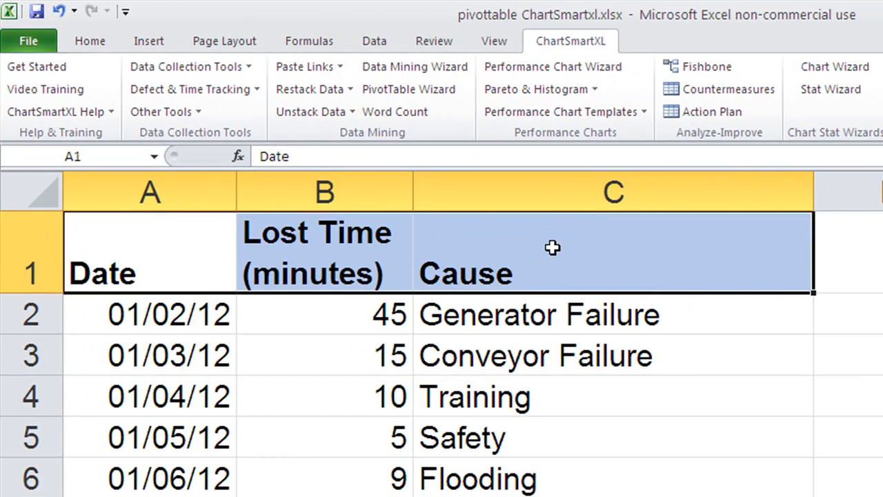
{"action": "left_click", "coordinate": [440, 88]}
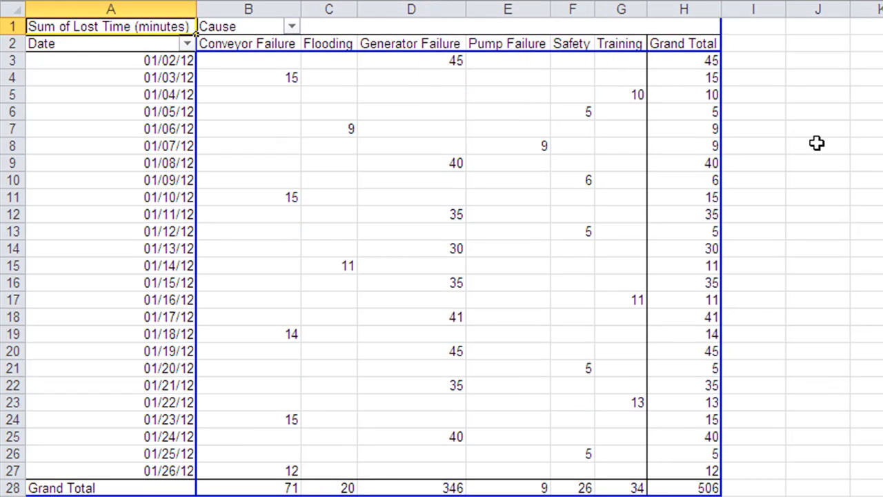
- Create a performance chart from the pivot table's dates and daily Grand Total values, titled "Lost time by day"
{"action": "left_click_drag", "start_coordinate": [149, 62], "coordinate": [164, 471]}
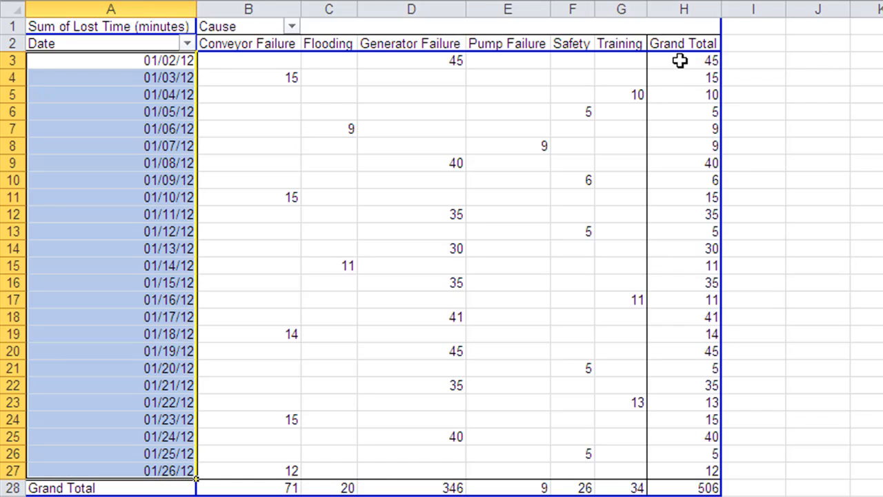
{"action": "left_click_drag", "start_coordinate": [680, 61], "coordinate": [717, 472]}
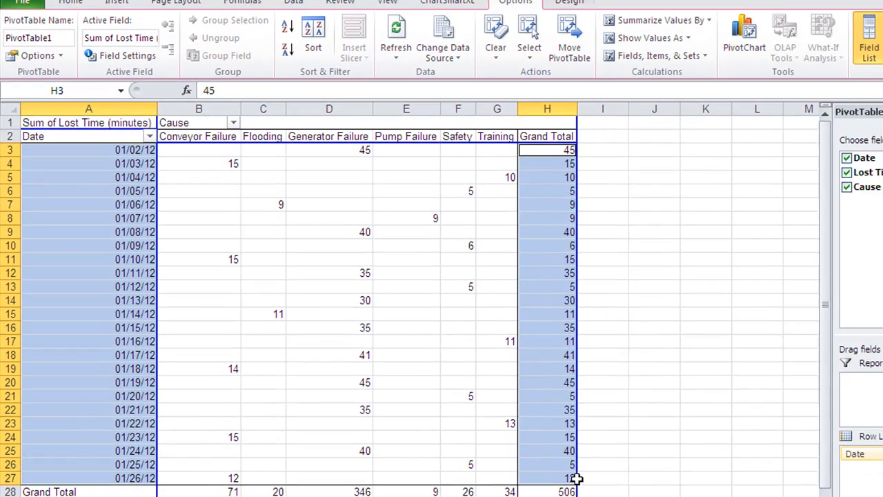
{"action": "left_click", "coordinate": [434, 4]}
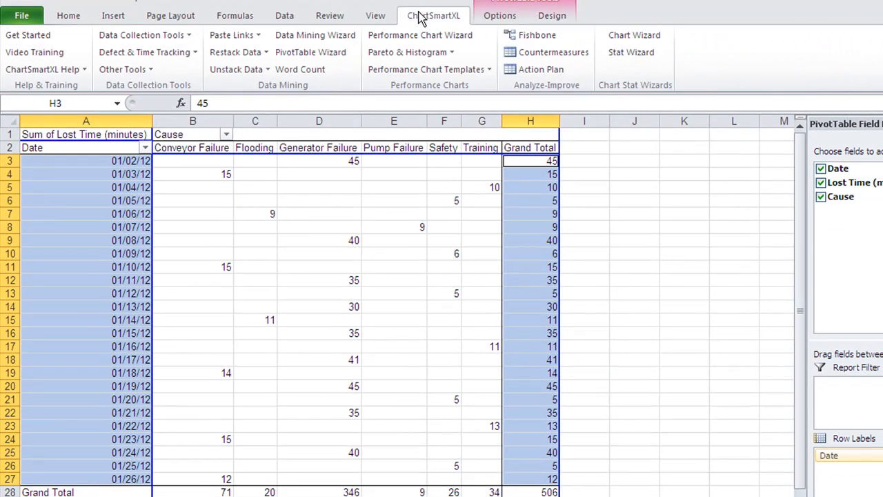
{"action": "left_click", "coordinate": [420, 36]}
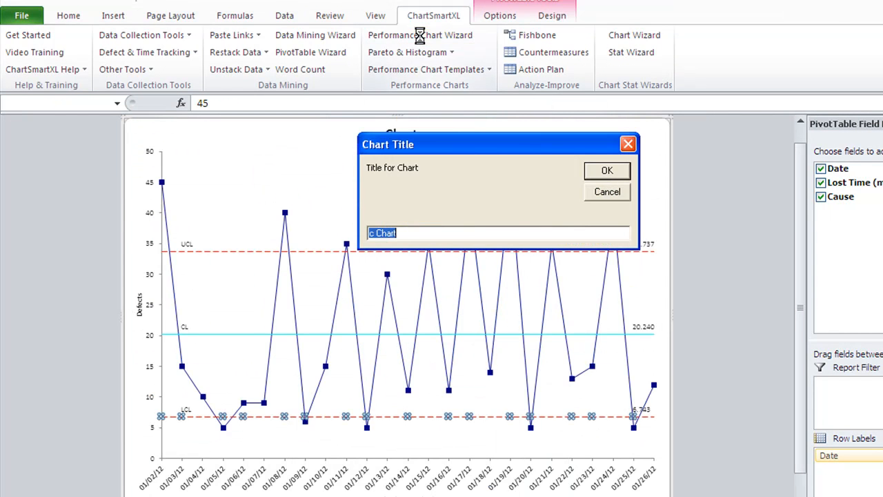
{"action": "type", "text": "L"}
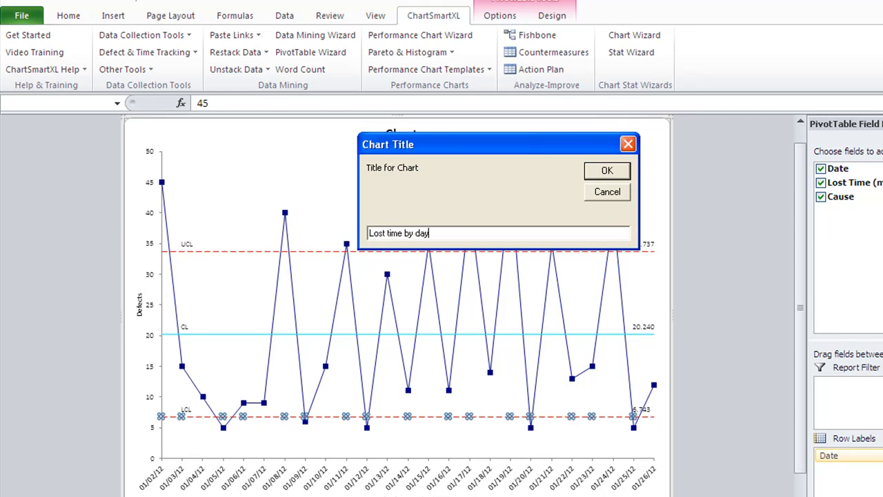
{"action": "type", "text": "ost time by day"}
{"action": "key", "text": "Return"}
{"action": "key", "text": "Return"}
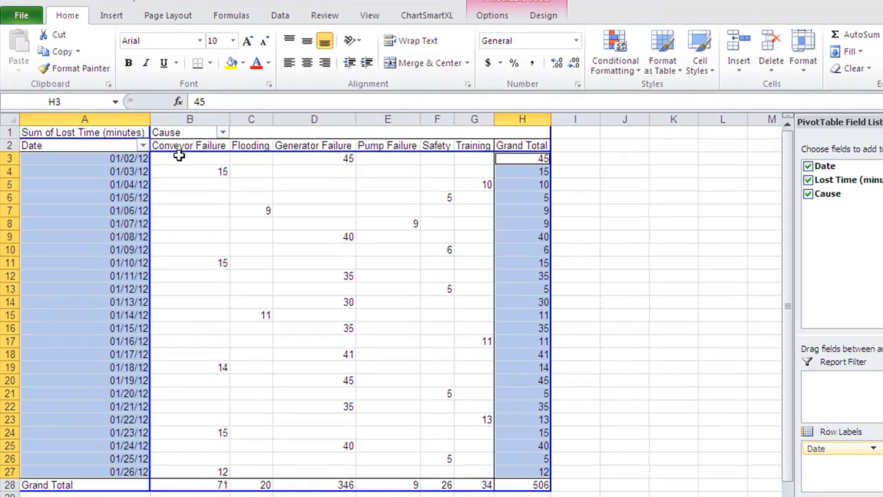
- Create a Pareto chart from the failure cause headings and their Grand Total row, titled "Lost Time by Failure Type"
{"action": "left_click_drag", "start_coordinate": [177, 148], "coordinate": [479, 145]}
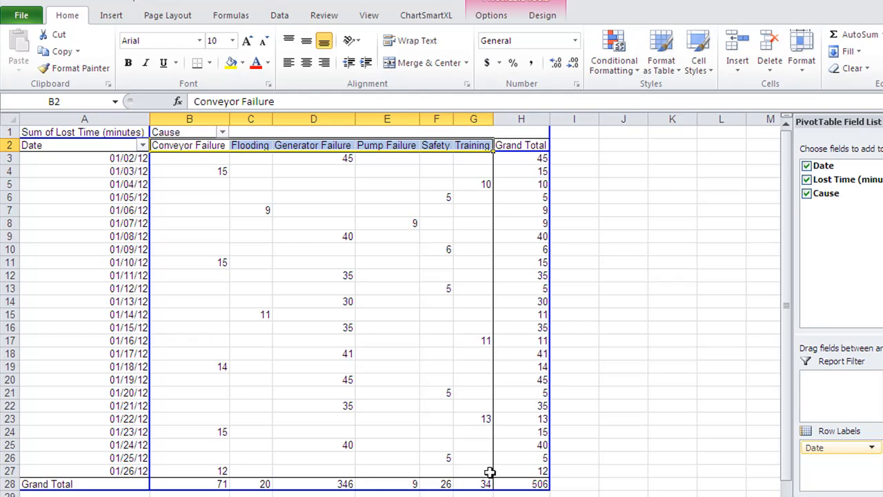
{"action": "left_click_drag", "start_coordinate": [488, 481], "coordinate": [189, 481]}
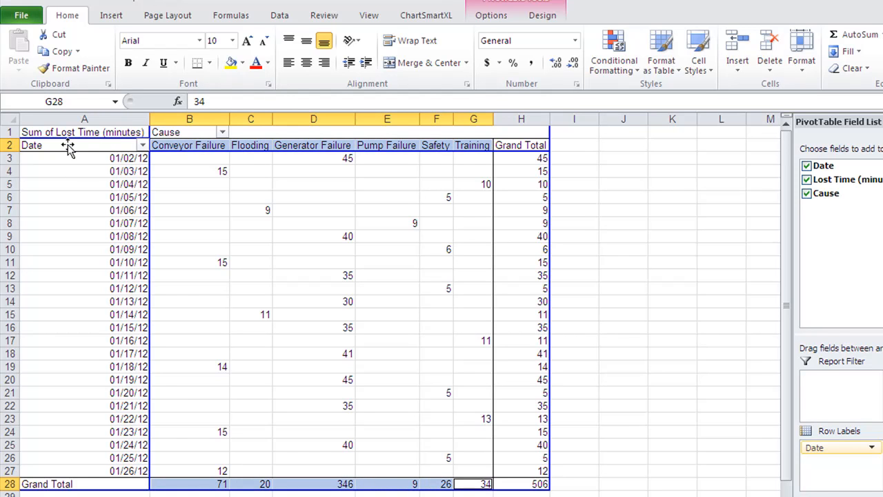
{"action": "left_click", "coordinate": [427, 15]}
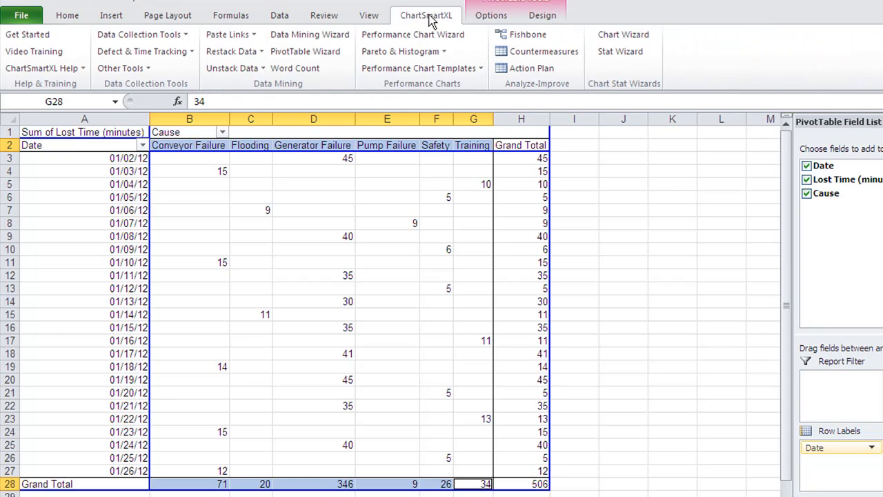
{"action": "left_click", "coordinate": [407, 53]}
{"action": "left_click", "coordinate": [410, 69]}
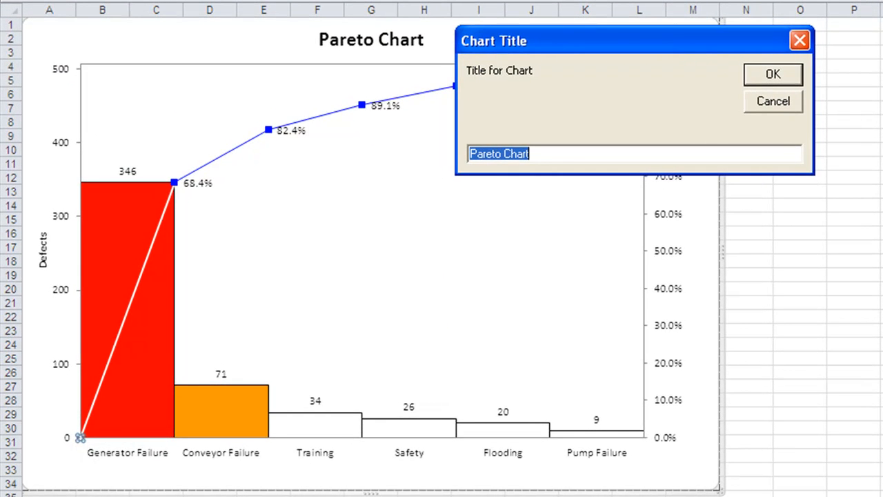
{"action": "type", "text": "Lost Time by Failure TYp"}
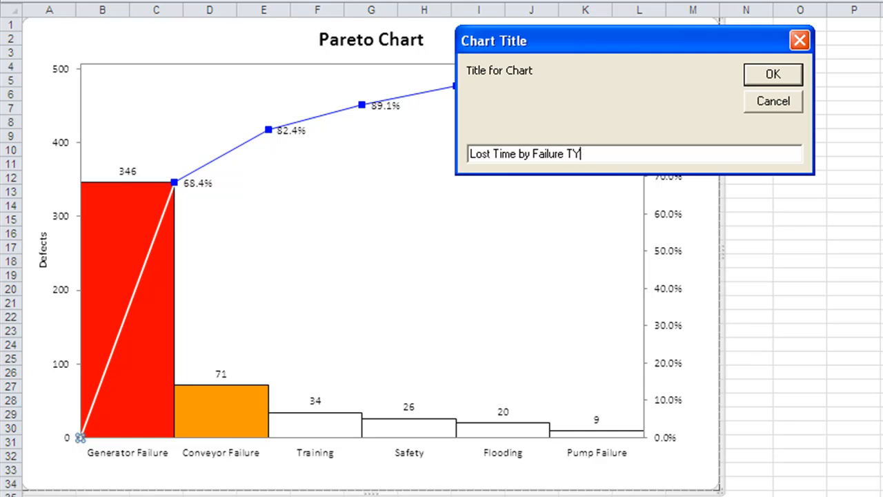
{"action": "key", "text": "Return"}
{"action": "key", "text": "Return"}
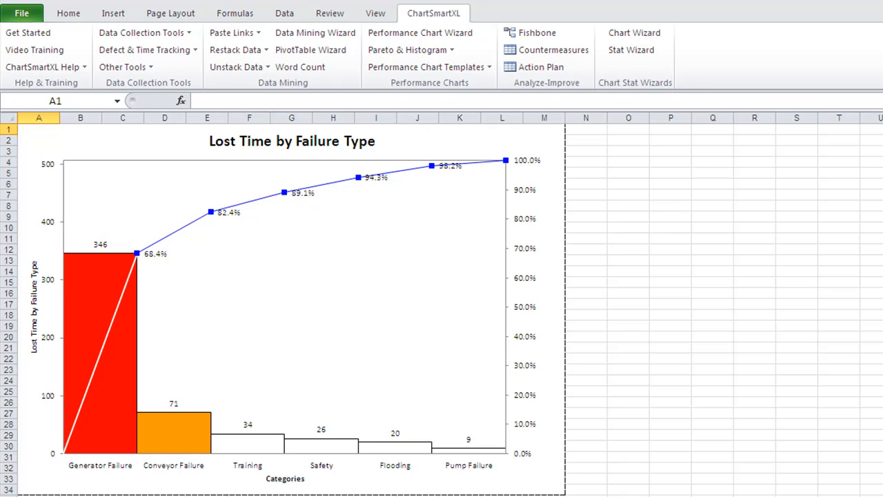
- Build a pivot table with the PivotTable Wizard from the Date, Line and Defect headings on the Carton Manufacturing Defects sheet
{"action": "left_click", "coordinate": [105, 493]}
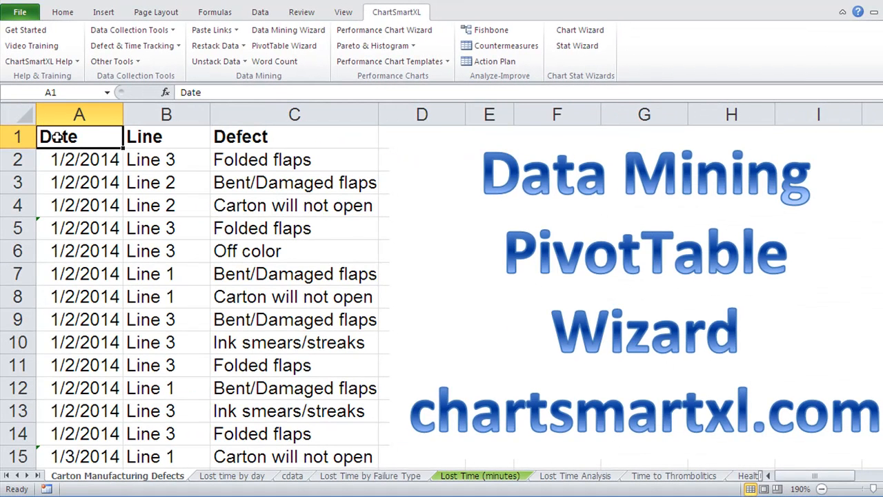
{"action": "left_click_drag", "start_coordinate": [58, 137], "coordinate": [273, 140]}
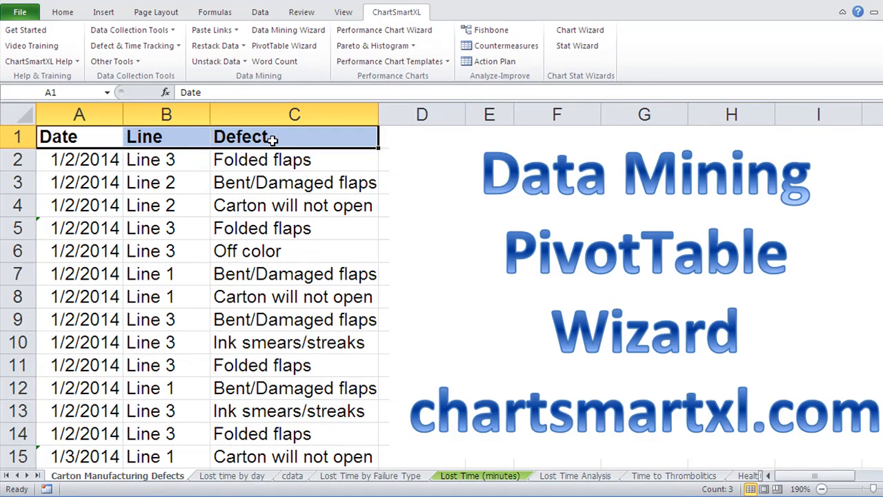
{"action": "left_click", "coordinate": [271, 47]}
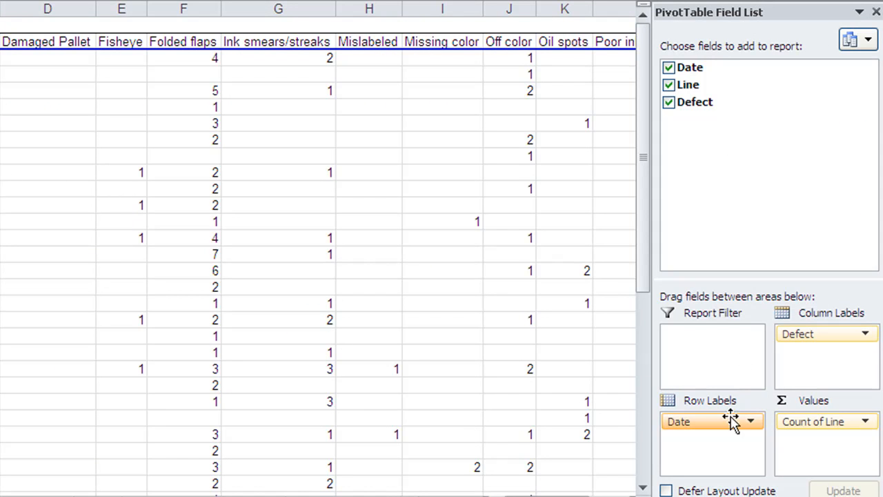
- Rearrange the pivot table with Date removed, Defect as rows and Line as columns, and widen column A to fit the defect names
{"action": "left_click", "coordinate": [667, 67]}
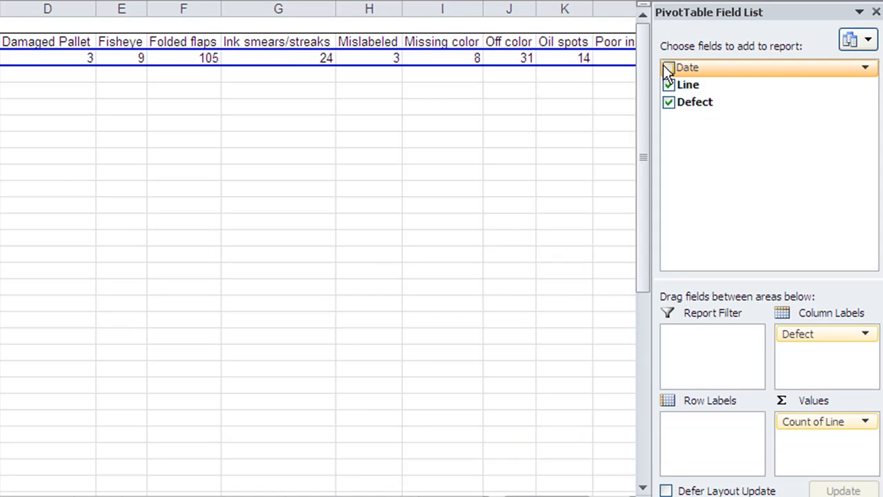
{"action": "left_click_drag", "start_coordinate": [804, 336], "coordinate": [743, 442]}
{"action": "left_click_drag", "start_coordinate": [680, 82], "coordinate": [855, 362]}
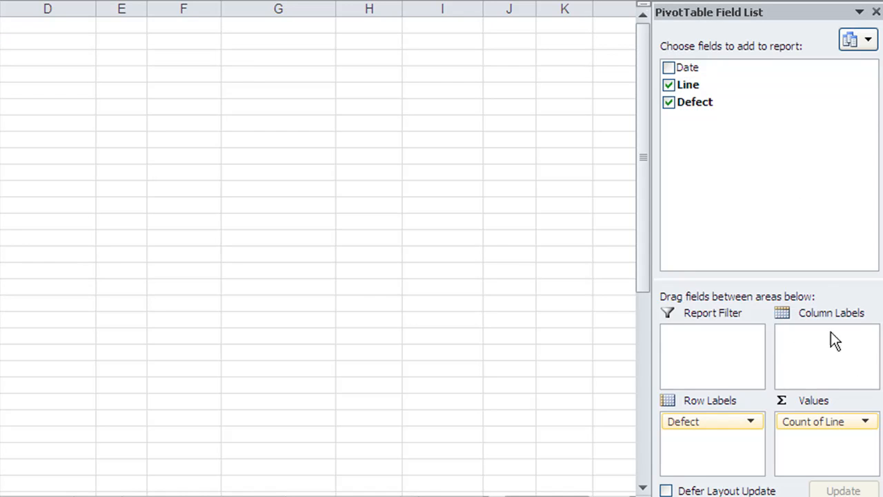
{"action": "left_click_drag", "start_coordinate": [680, 85], "coordinate": [804, 361]}
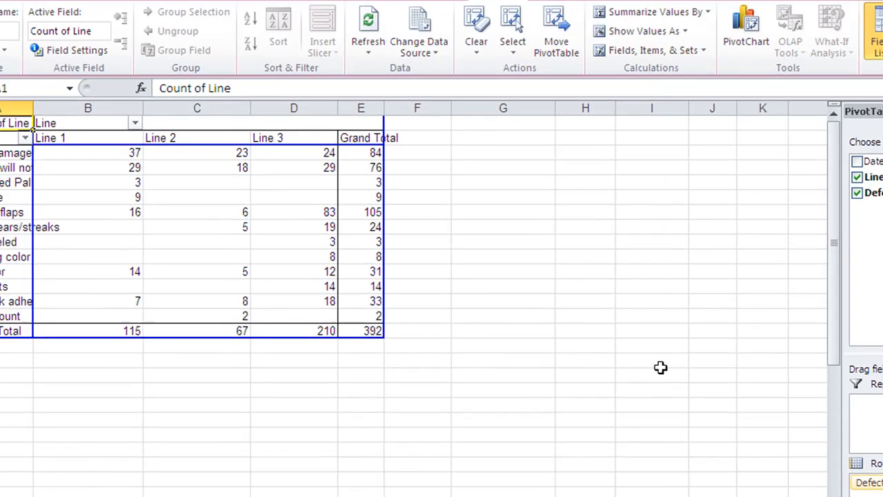
{"action": "left_click", "coordinate": [304, 242]}
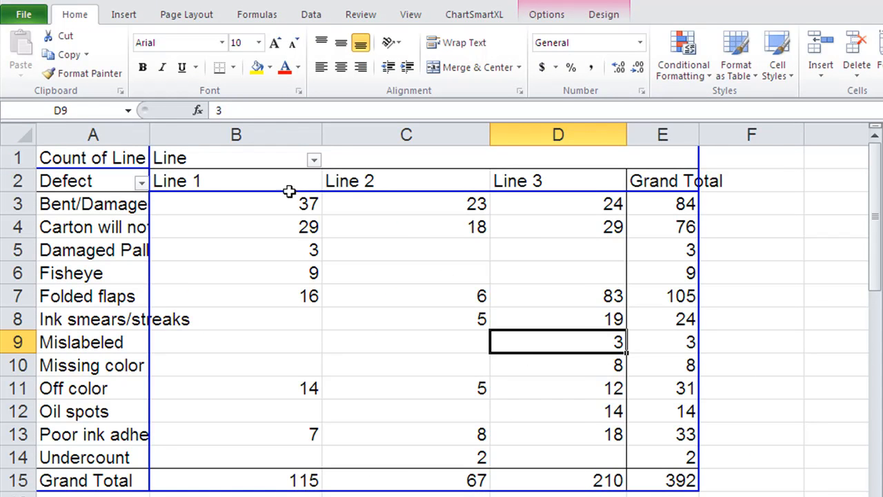
{"action": "left_click_drag", "start_coordinate": [150, 134], "coordinate": [246, 136]}
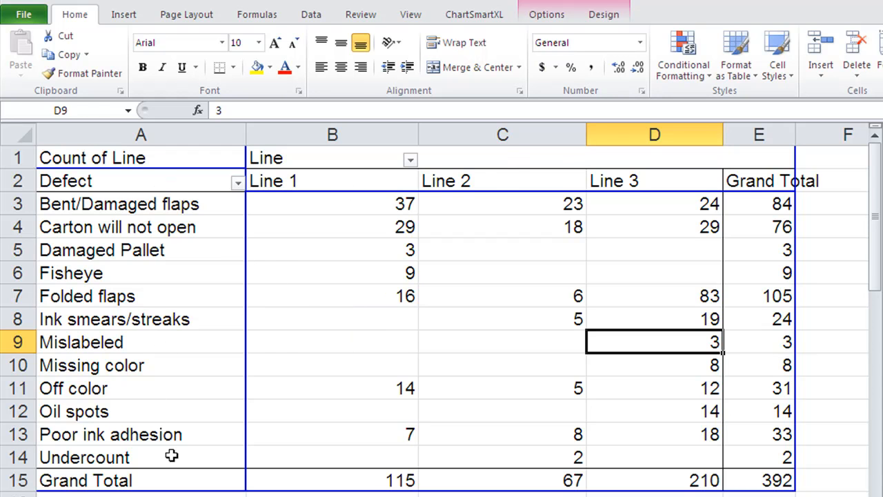
- Create Pareto charts from pivot table range A2:E14 for each line and the Grand Total, summarizing after the top 9 bars
{"action": "left_click_drag", "start_coordinate": [770, 461], "coordinate": [177, 191]}
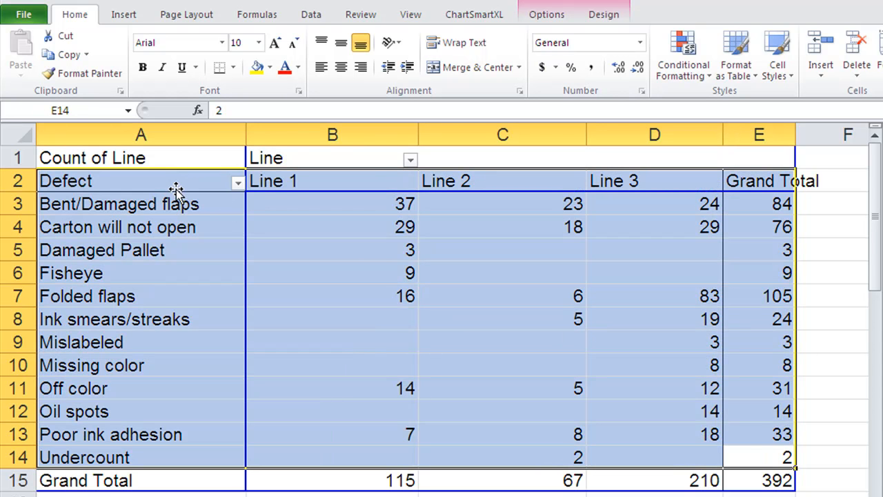
{"action": "left_click", "coordinate": [487, 15]}
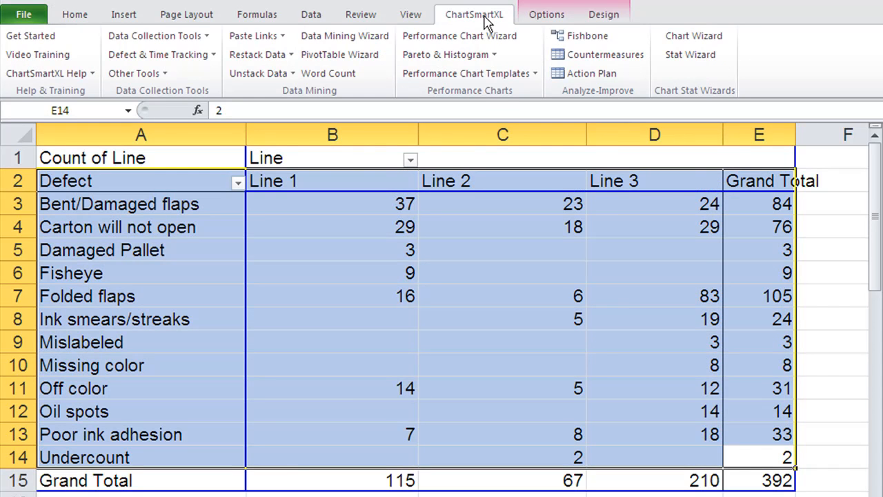
{"action": "left_click", "coordinate": [460, 56]}
{"action": "left_click", "coordinate": [465, 73]}
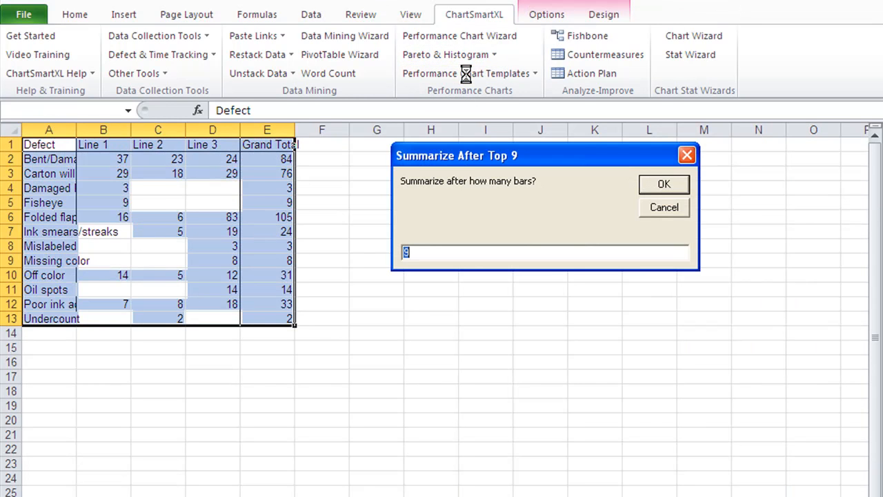
{"action": "left_click", "coordinate": [657, 184]}
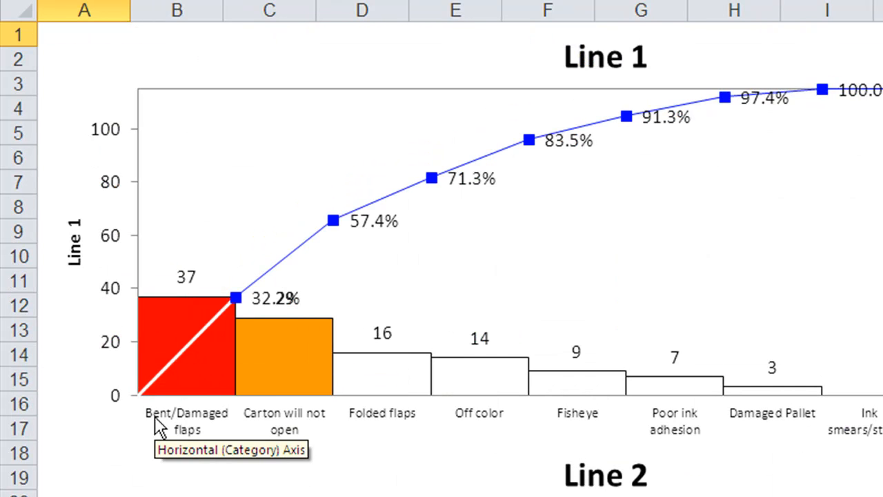
- Examine the Line 1, Line 2, Line 3 and Grand Total Pareto charts to compare the leading defects
{"action": "scroll", "coordinate": [272, 404], "scroll_direction": "down", "scroll_amount": 8}
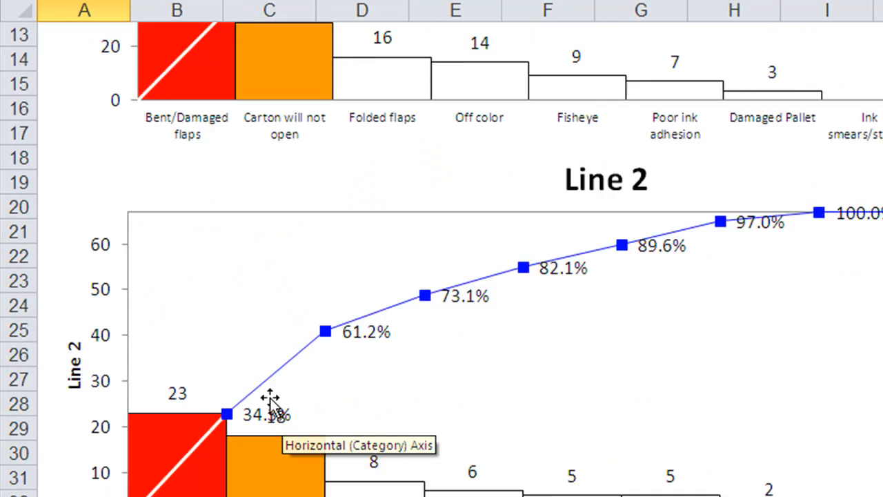
{"action": "scroll", "coordinate": [193, 263], "scroll_direction": "up", "scroll_amount": 2}
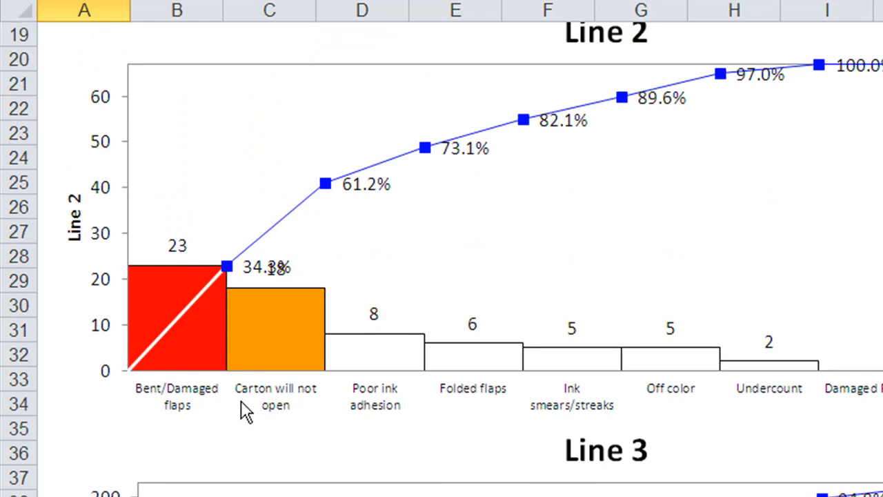
{"action": "scroll", "coordinate": [275, 403], "scroll_direction": "down", "scroll_amount": 2}
{"action": "scroll", "coordinate": [272, 403], "scroll_direction": "down", "scroll_amount": 3}
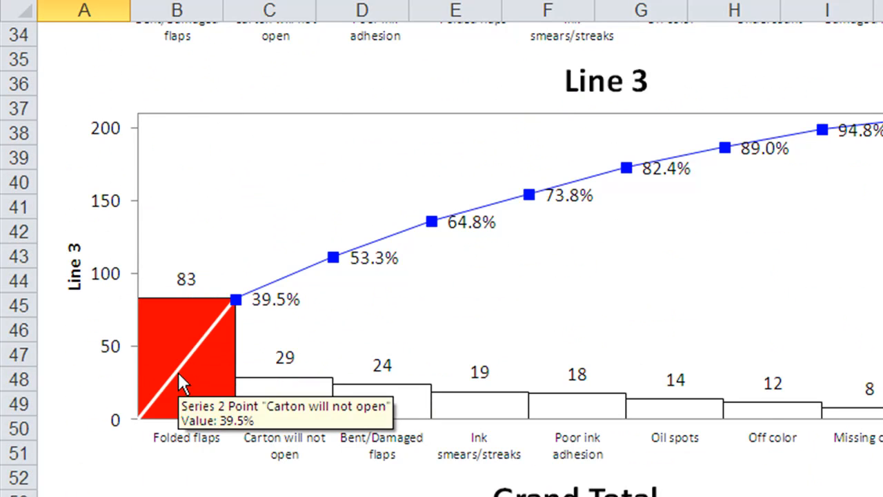
{"action": "scroll", "coordinate": [205, 458], "scroll_direction": "down", "scroll_amount": 6}
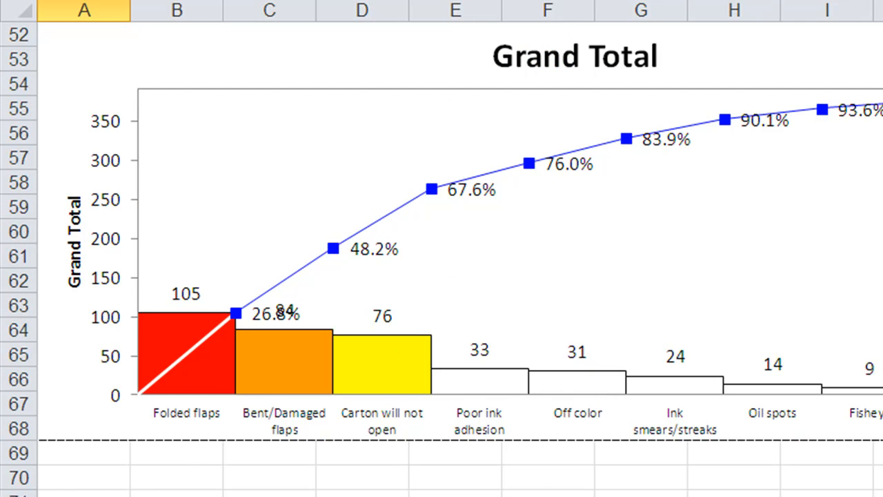
{"action": "scroll", "coordinate": [798, 266], "scroll_direction": "up", "scroll_amount": 17}
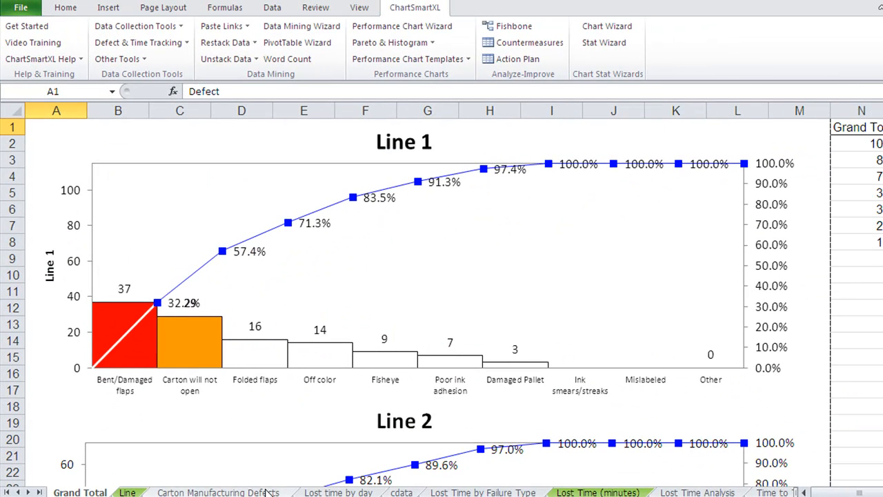
- Return to the Line pivot table sheet and select the Line 1 count for Bent/Damaged flaps
{"action": "left_click", "coordinate": [127, 492]}
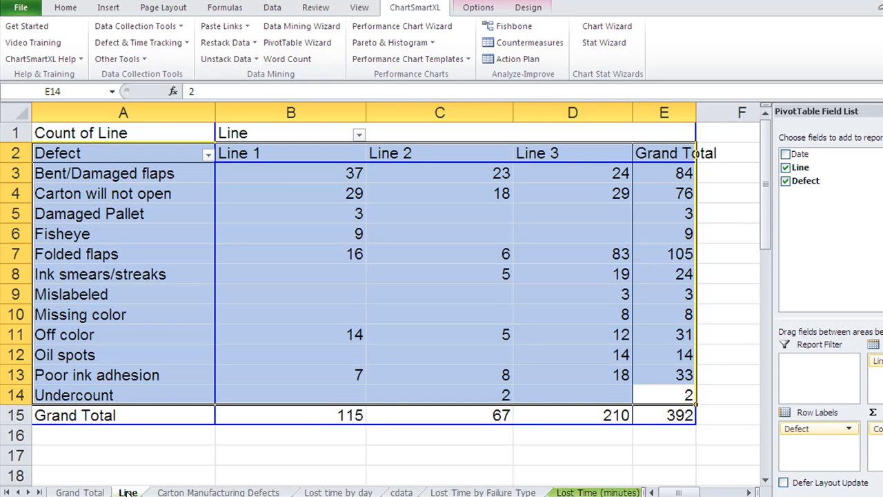
{"action": "left_click", "coordinate": [287, 171]}
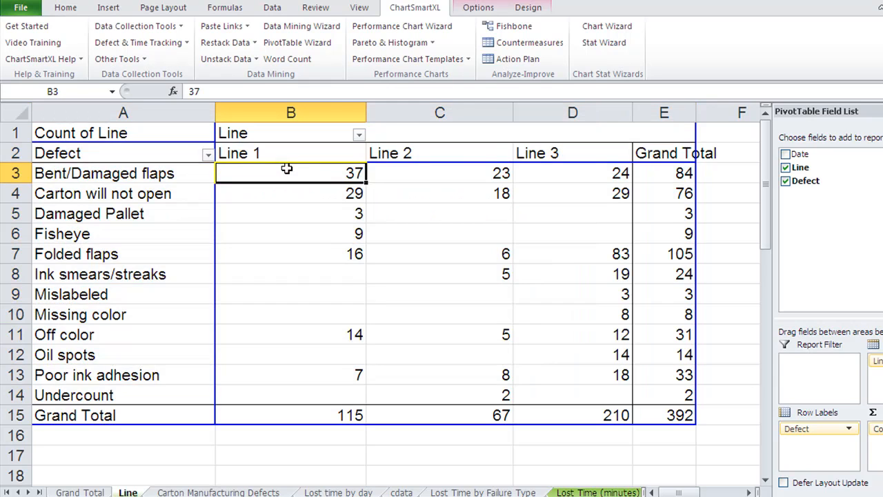